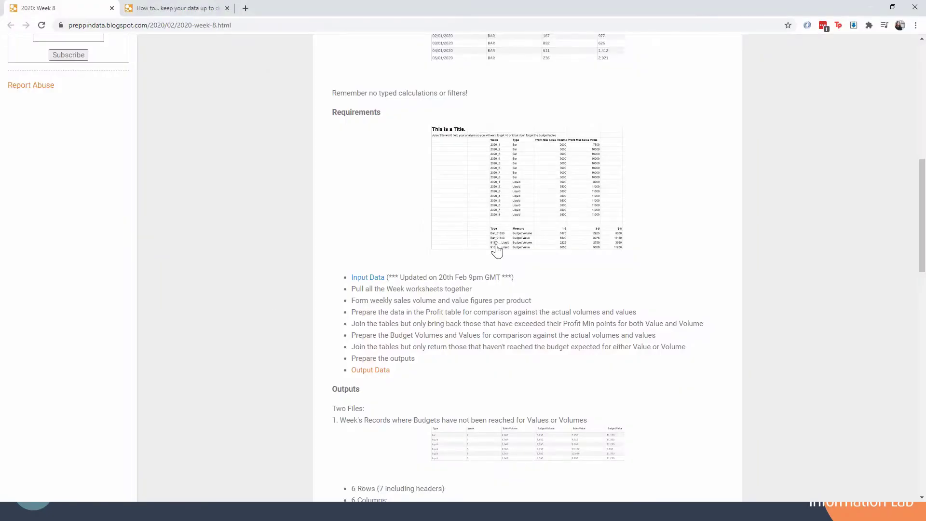
- Scroll the Week 8 blog post to its sample sales data table and Requirements section
scroll(496, 249, "up", 15)
scroll(497, 249, "up", 1)
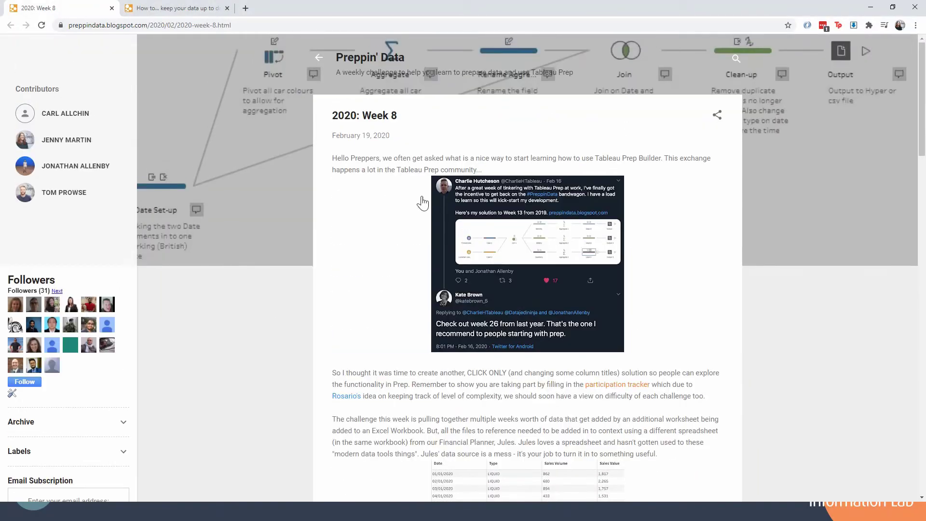
scroll(357, 205, "down", 5)
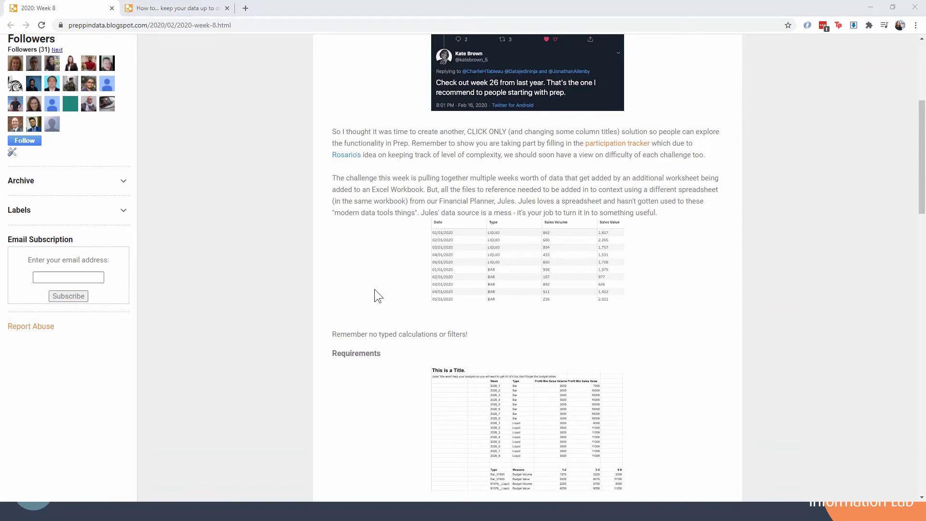
- In the Weeks.xlsx flow, inspect the Week 1 union and Clean 1, then list steps after Clean 1
key("alt+Tab")
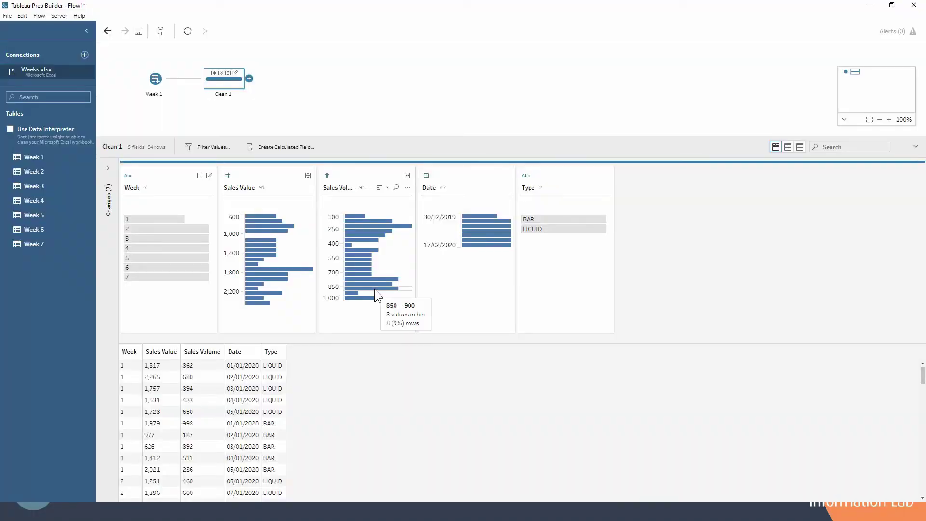
left_click(151, 76)
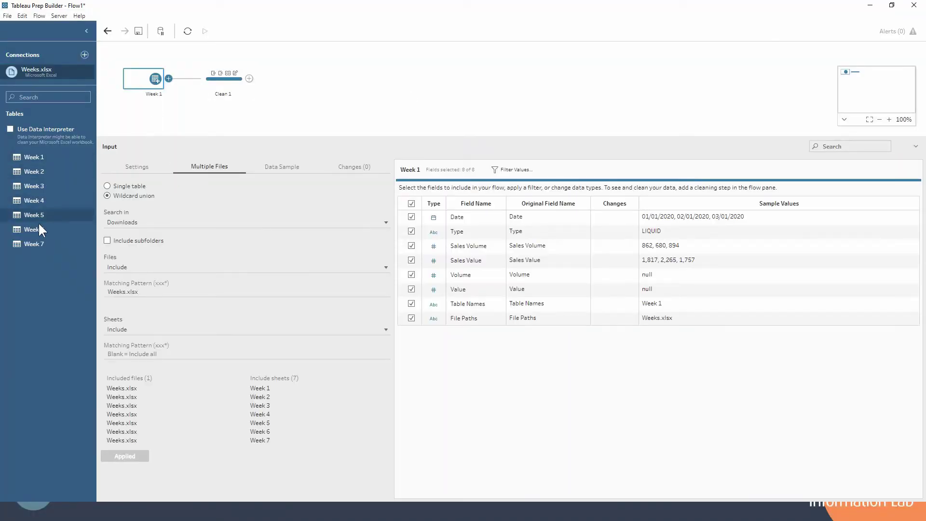
left_click(223, 84)
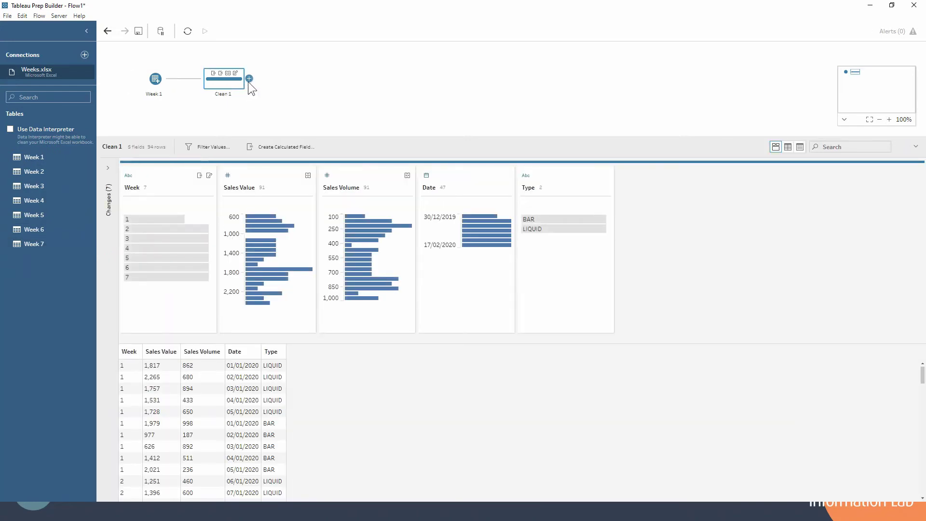
left_click(249, 79)
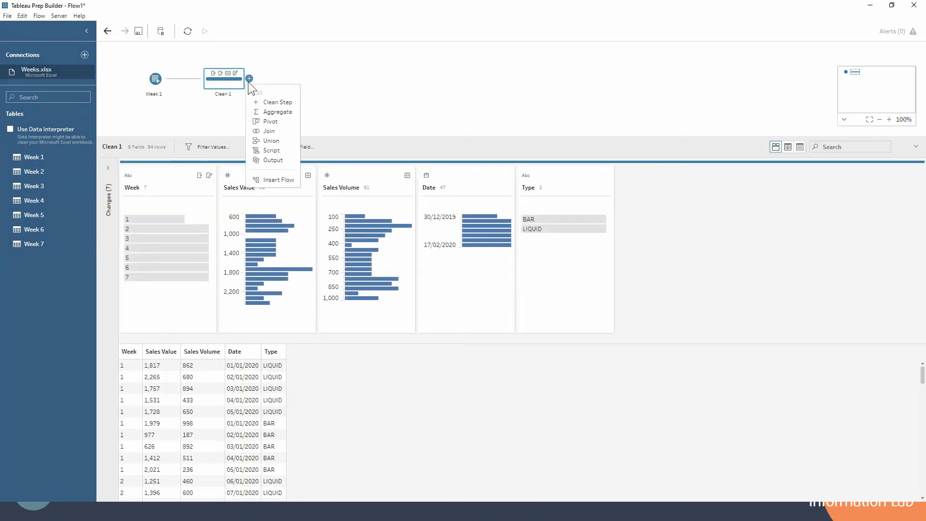
- Add an Output step saving Output.hyper to Downloads, keeping Create table for full refresh
left_click(270, 159)
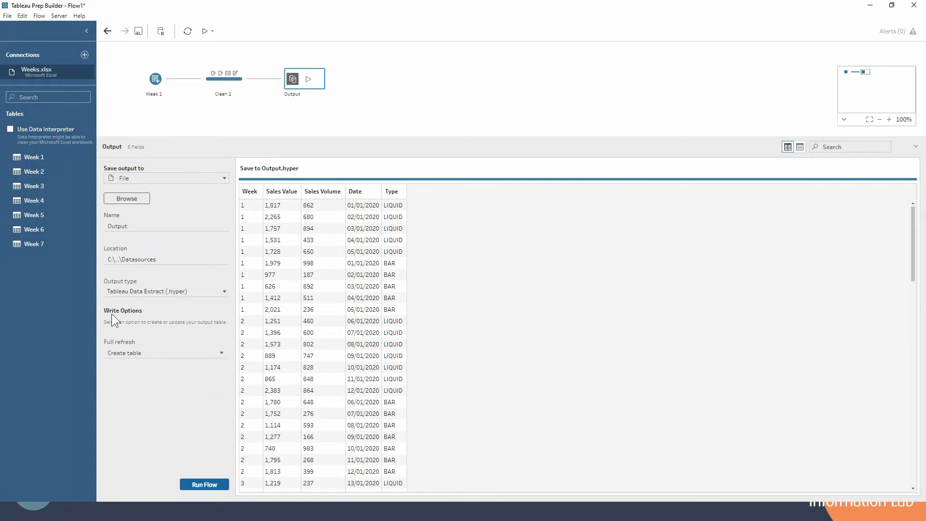
left_click(144, 198)
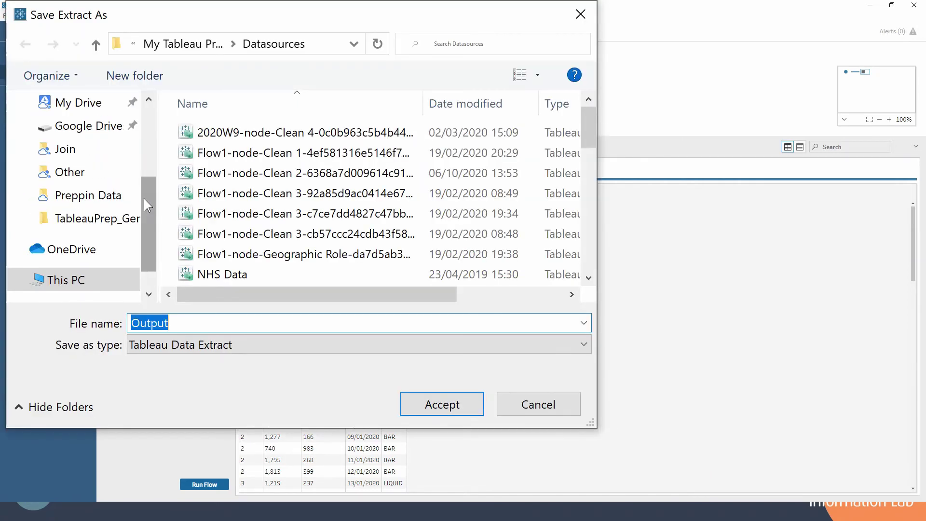
scroll(77, 172, "up", 2)
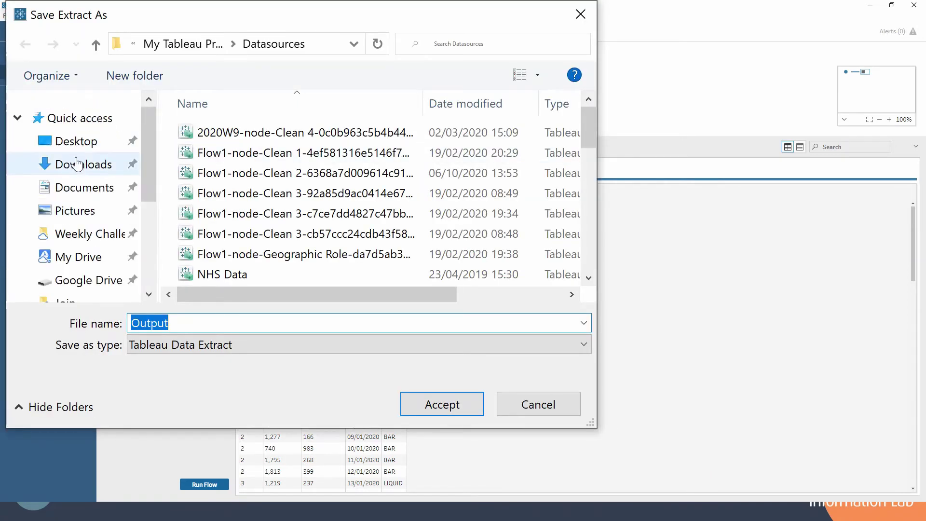
left_click(78, 162)
left_click(458, 402)
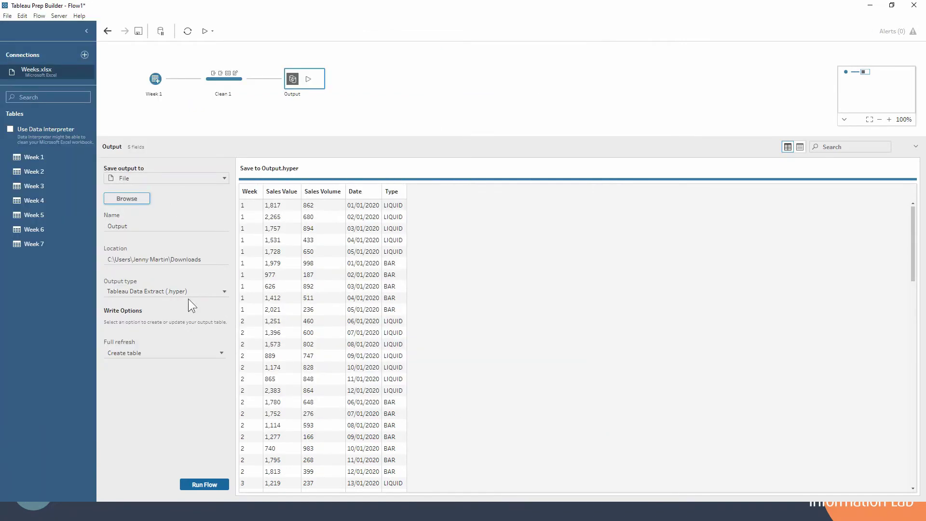
left_click(149, 355)
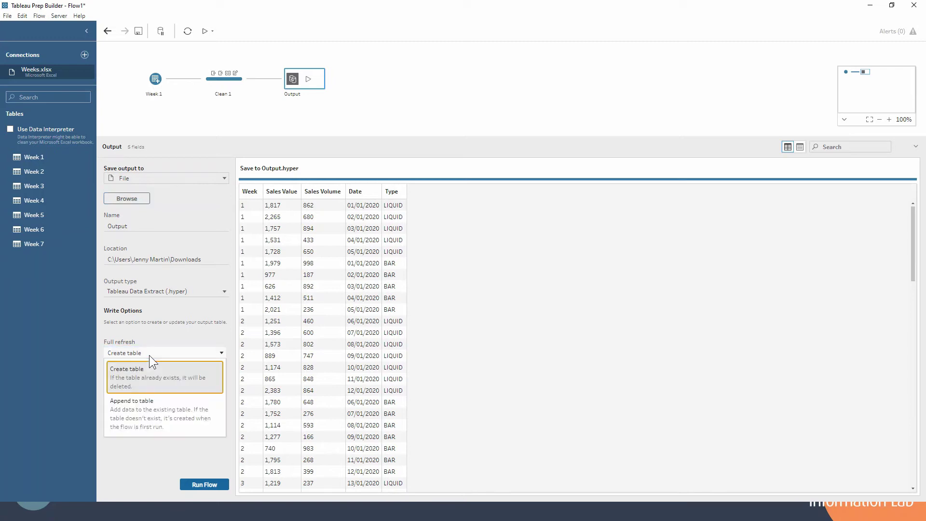
left_click(143, 366)
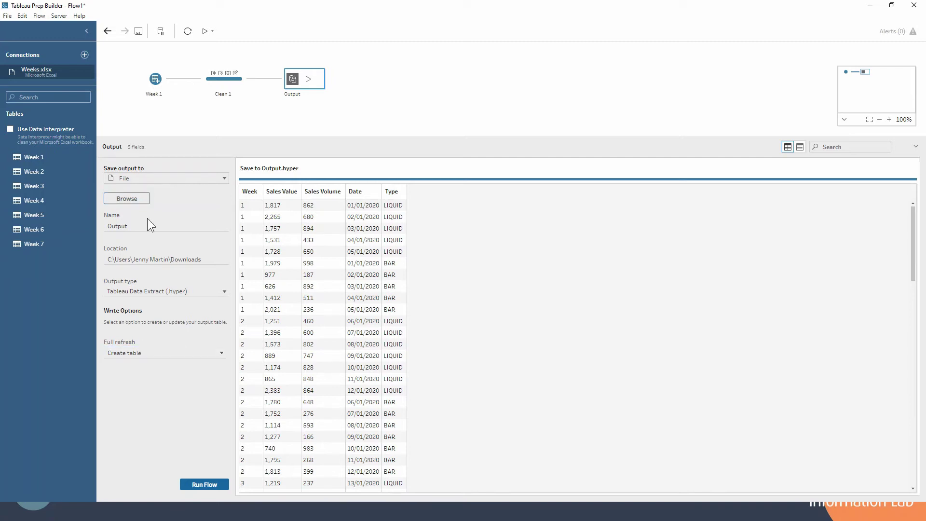
left_click(153, 79)
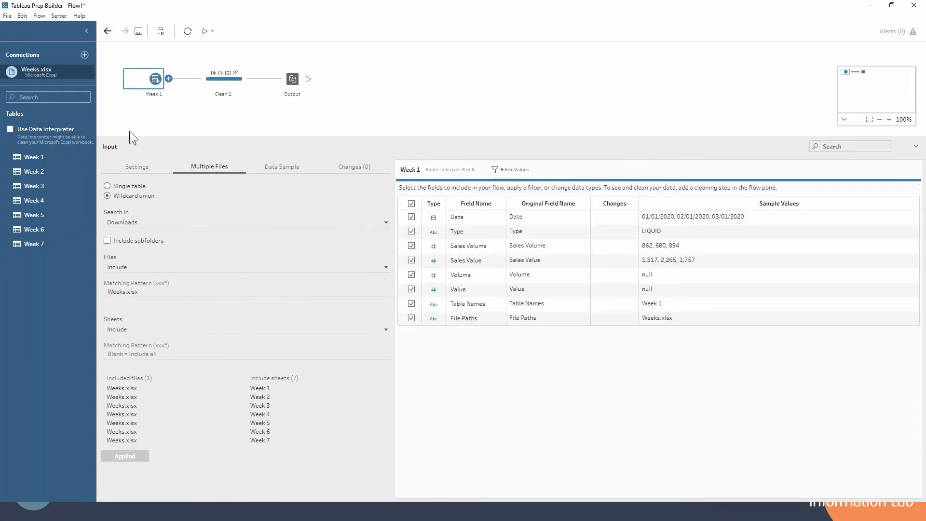
- Enable incremental refresh on the Week 1 input, with Date as the input field
left_click(136, 168)
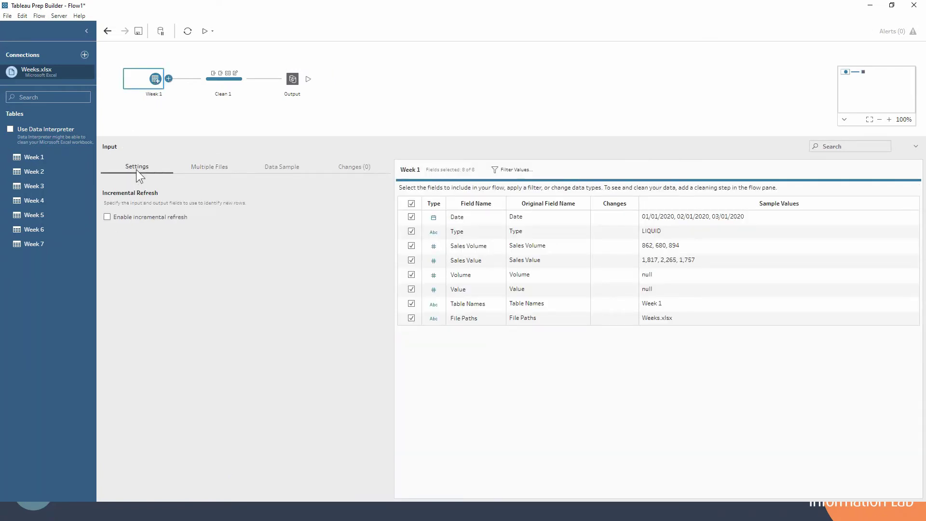
left_click(108, 217)
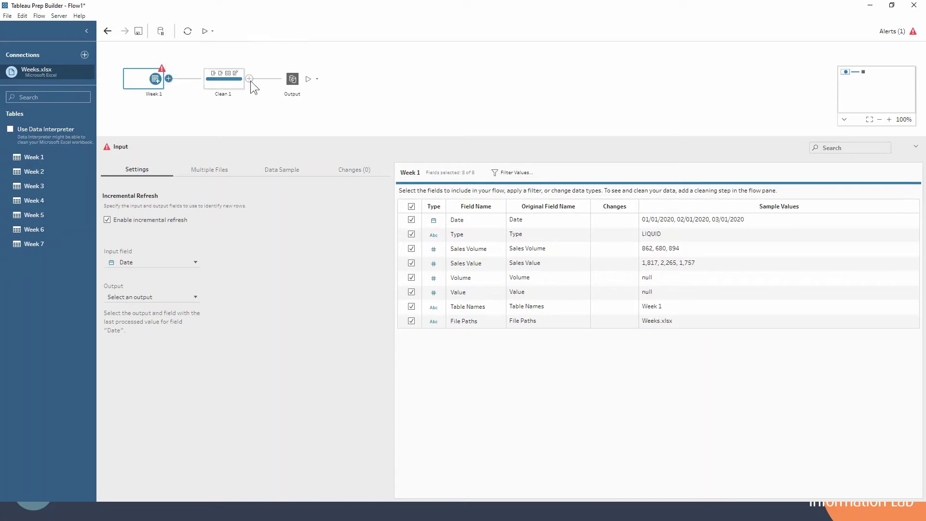
left_click(300, 87)
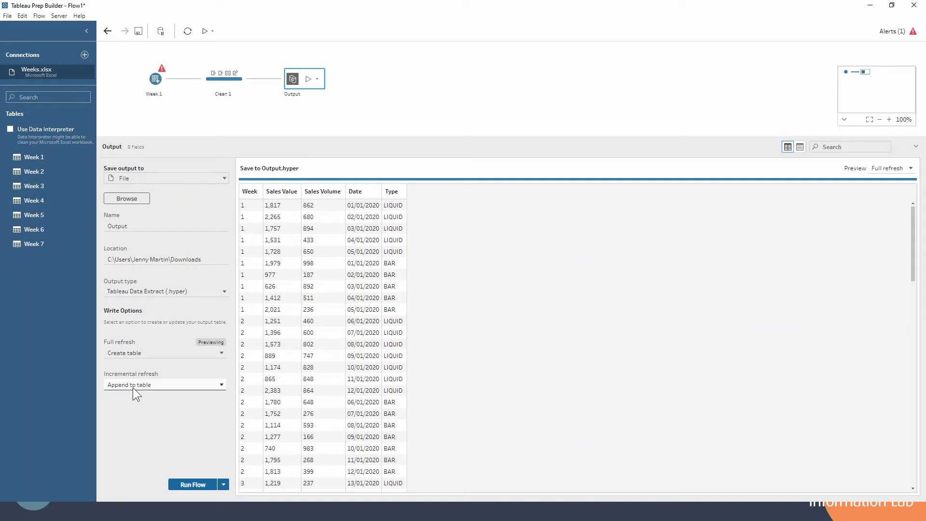
left_click(153, 72)
- Set Week 1's incremental refresh to input field Date, output Output, output field Date
left_click(131, 167)
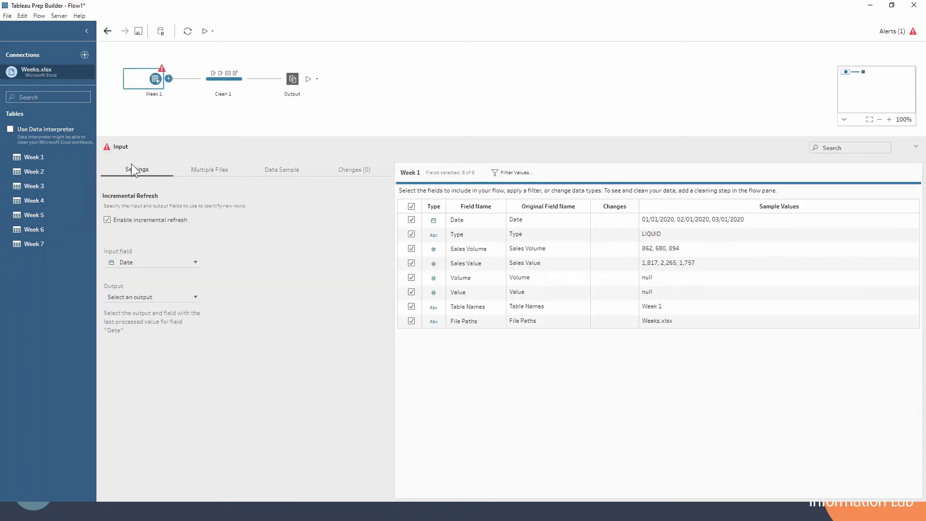
left_click(128, 261)
left_click(134, 261)
left_click(145, 293)
left_click(152, 307)
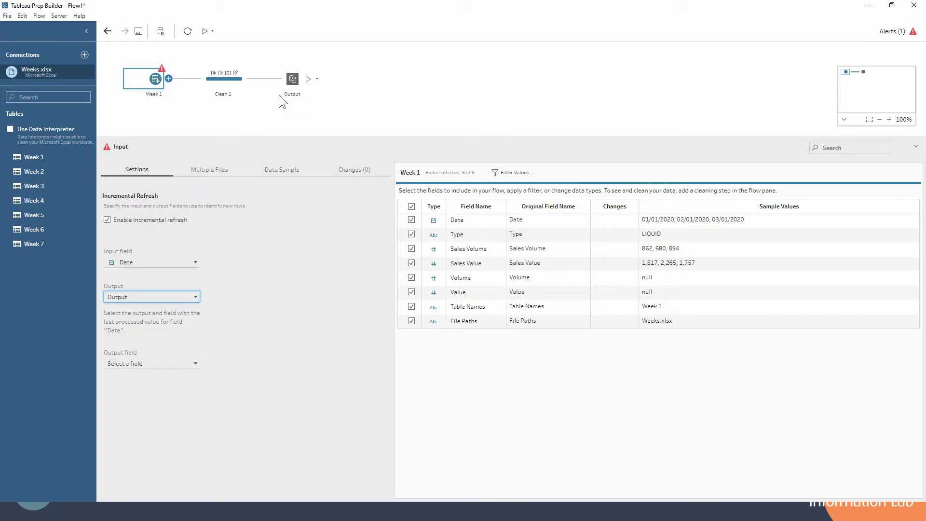
left_click(142, 362)
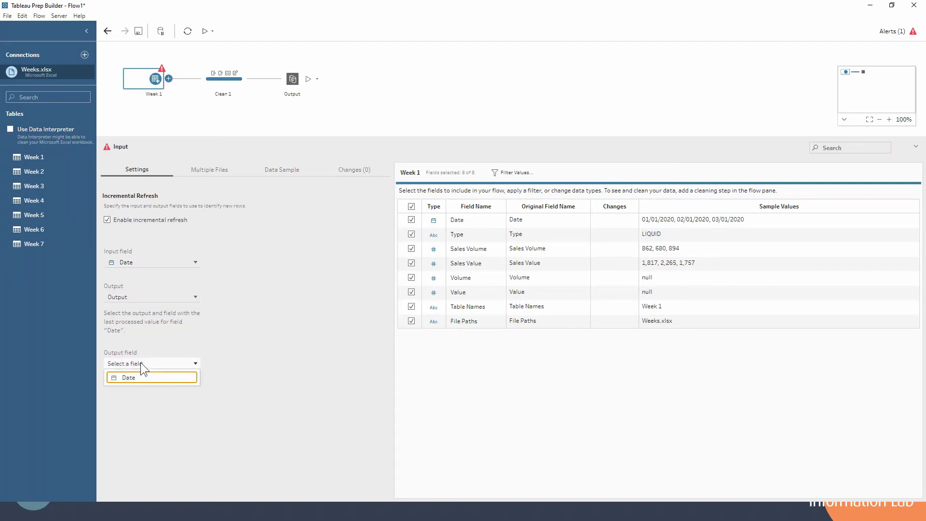
left_click(140, 375)
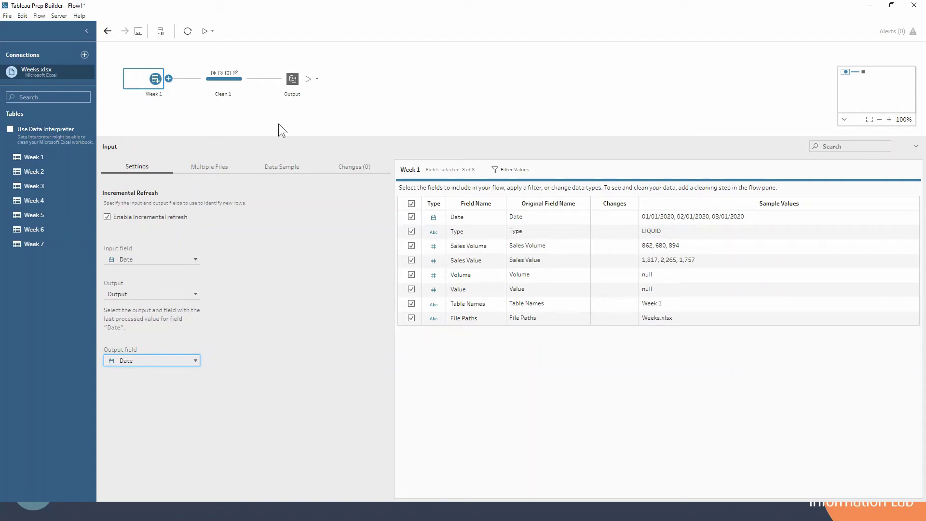
- Keep Create table for full refresh and Append to table, then preview the incremental output
left_click(291, 77)
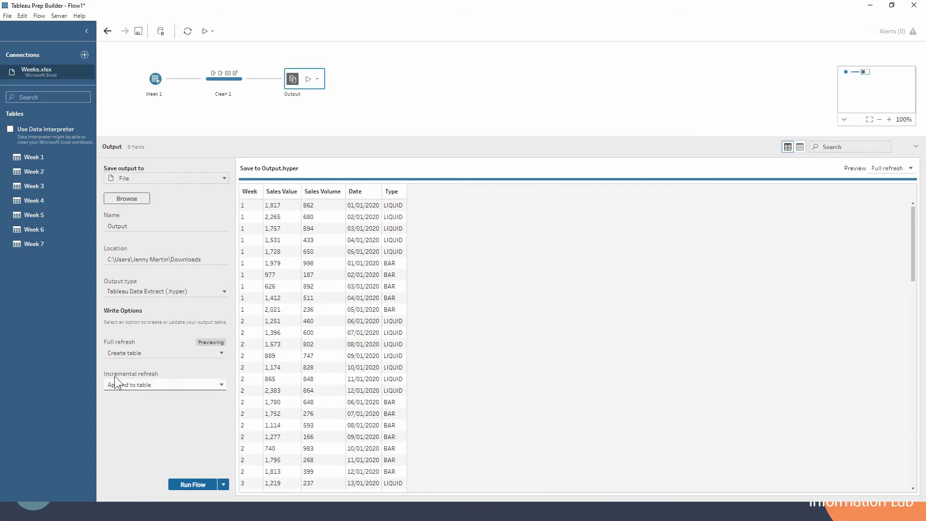
left_click(151, 383)
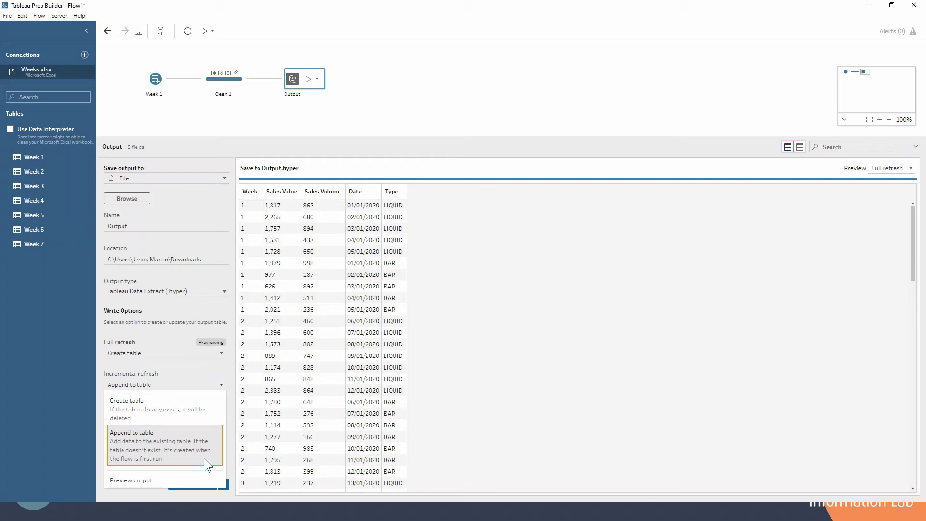
left_click(196, 372)
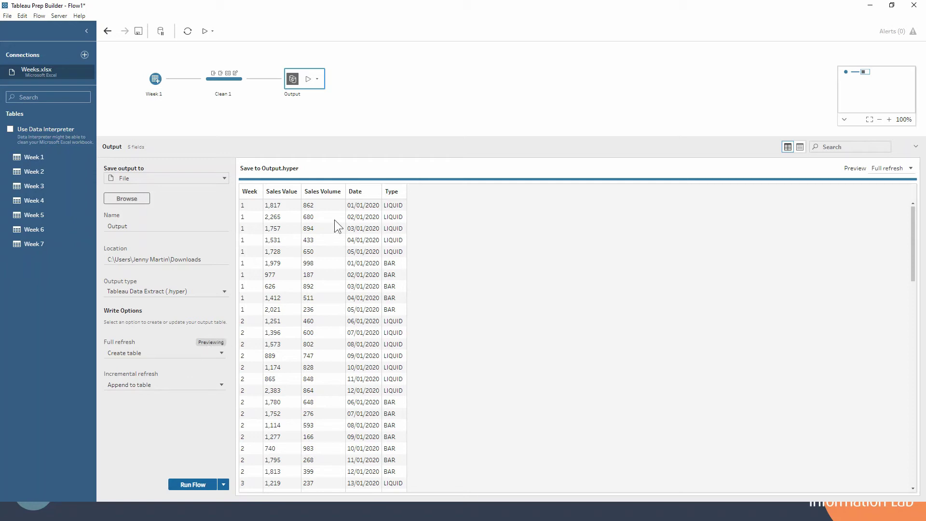
left_click(215, 351)
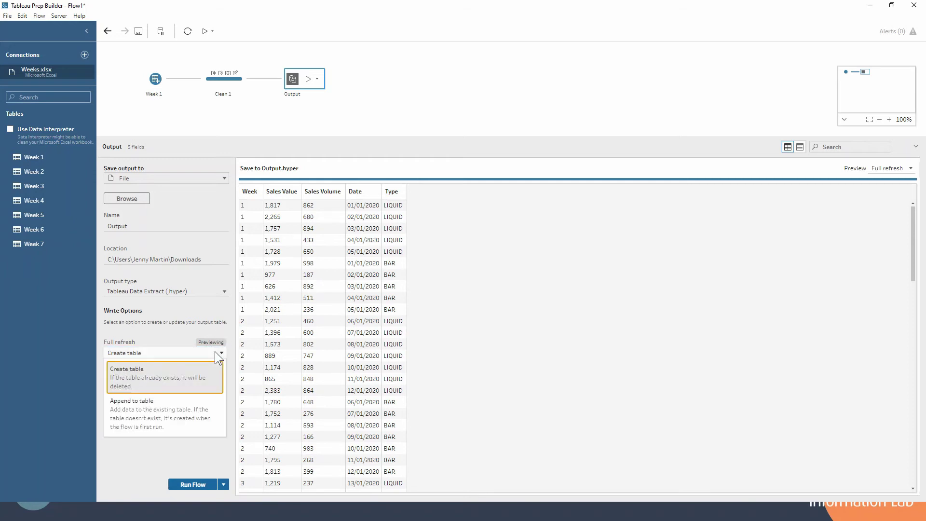
left_click(215, 351)
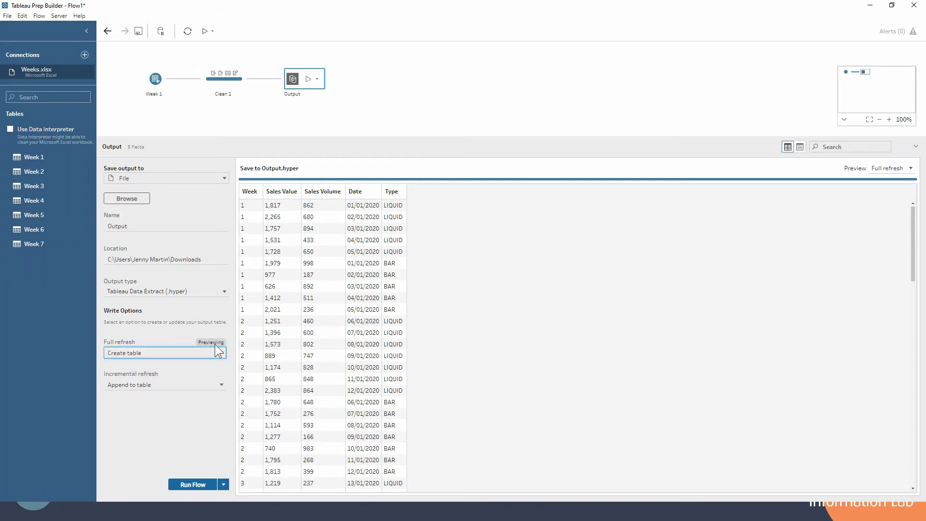
left_click(221, 385)
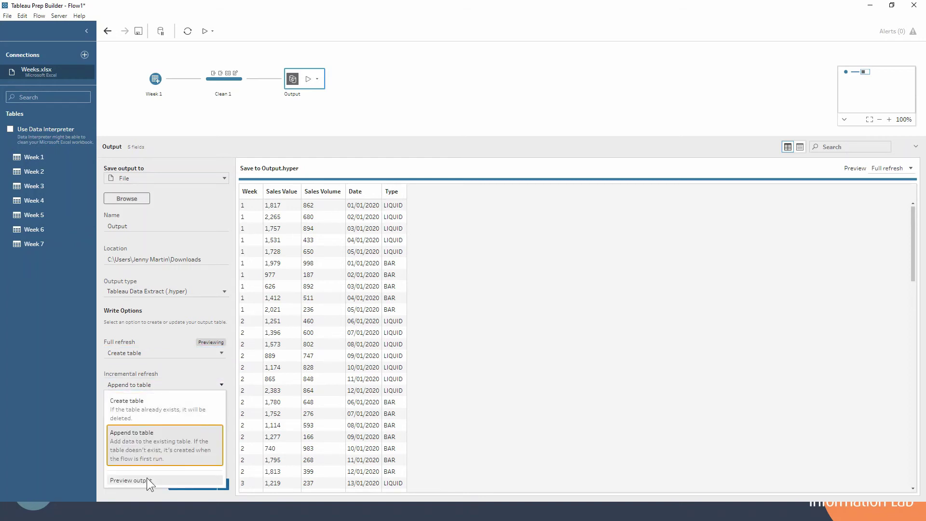
left_click(146, 477)
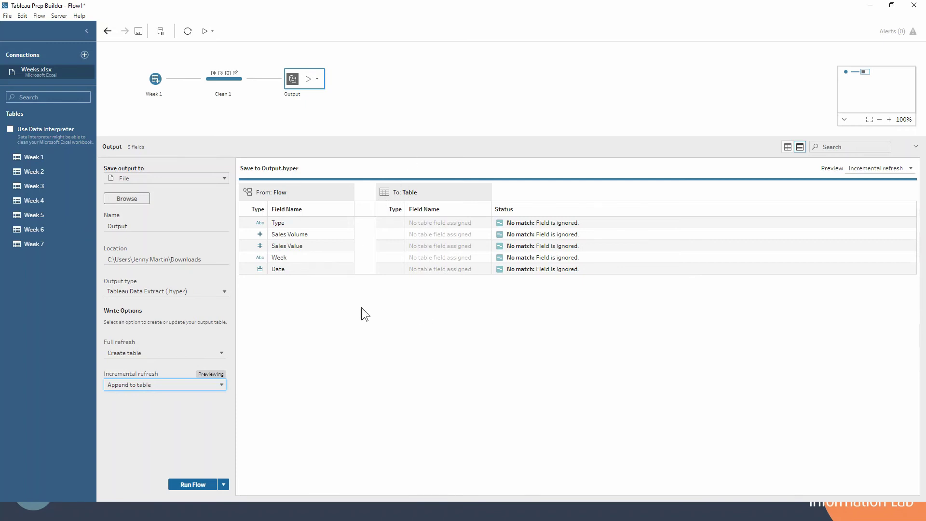
- Run the flow with Incremental refresh — Append to table and close the finished-run dialog
left_click(318, 78)
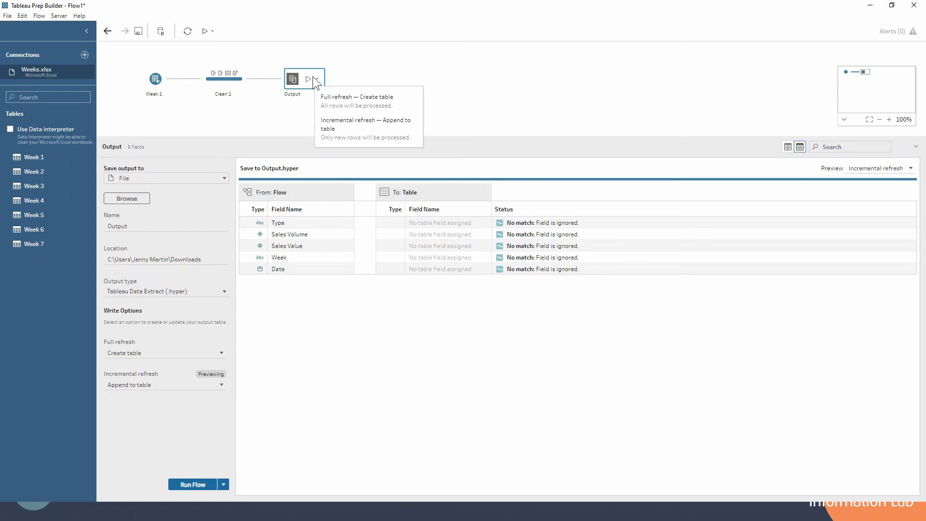
left_click(341, 125)
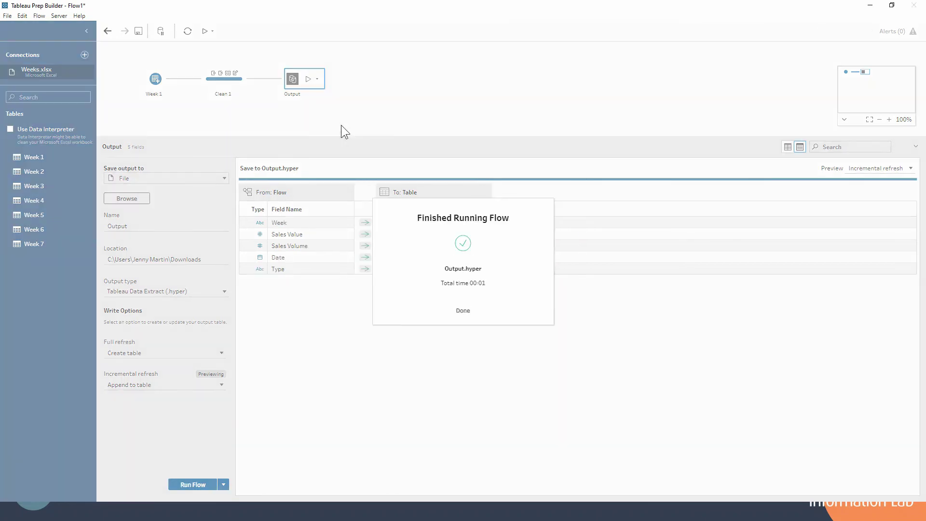
left_click(459, 315)
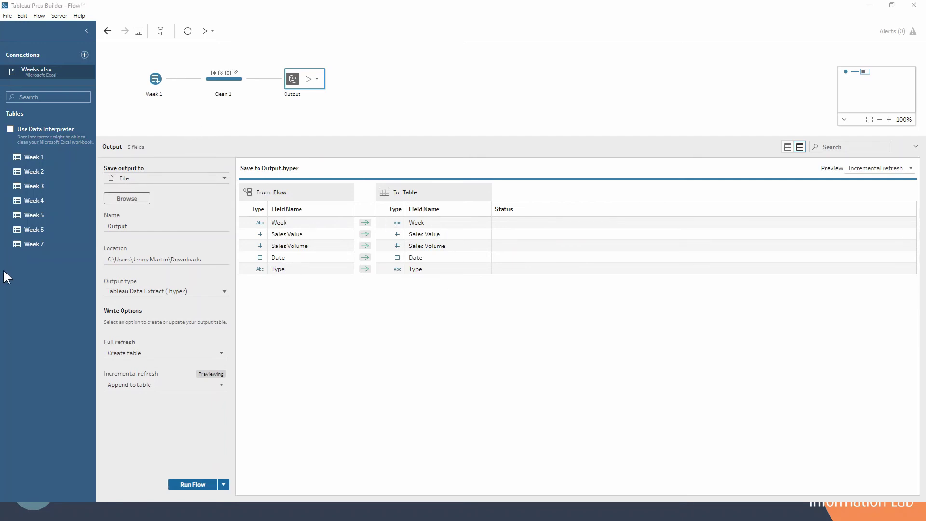
- From Excel's Week 8 sheet, Save As over the existing Weeks.xlsx, confirming the replacement
key("alt+Tab")
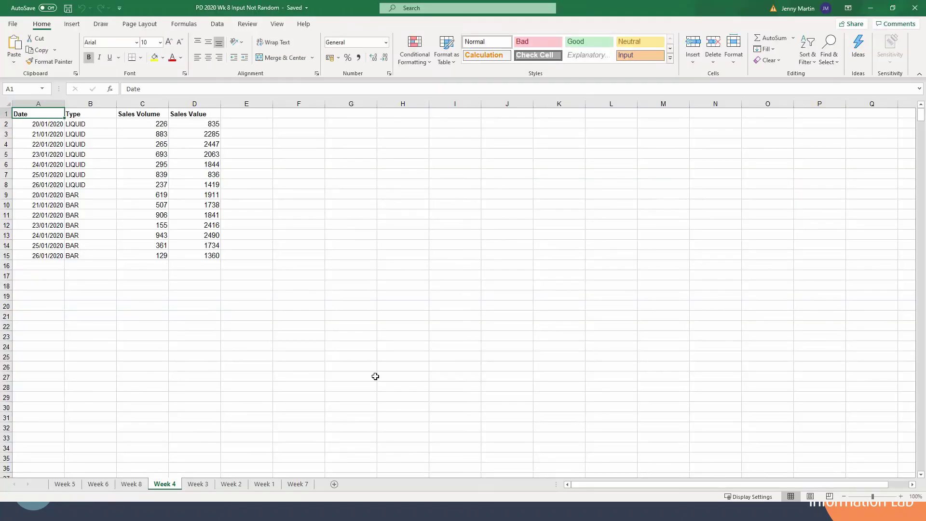
left_click(144, 484)
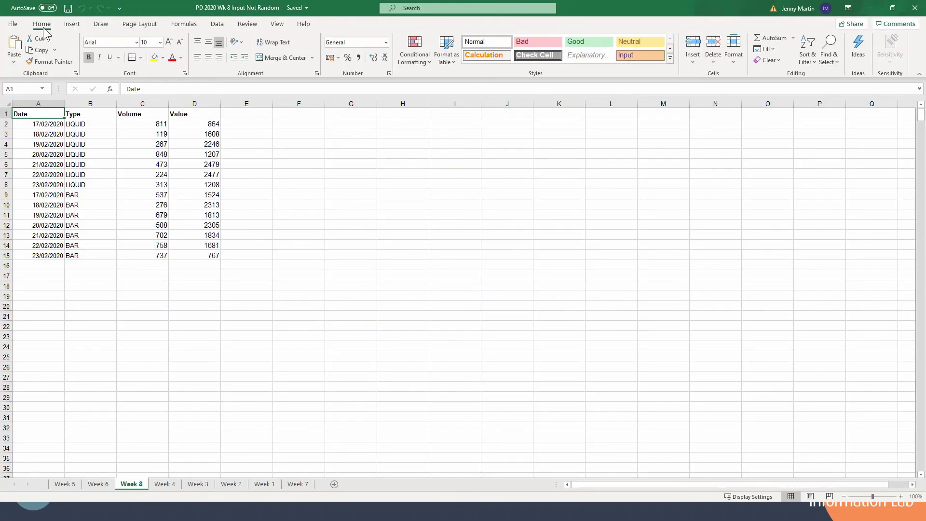
left_click(15, 24)
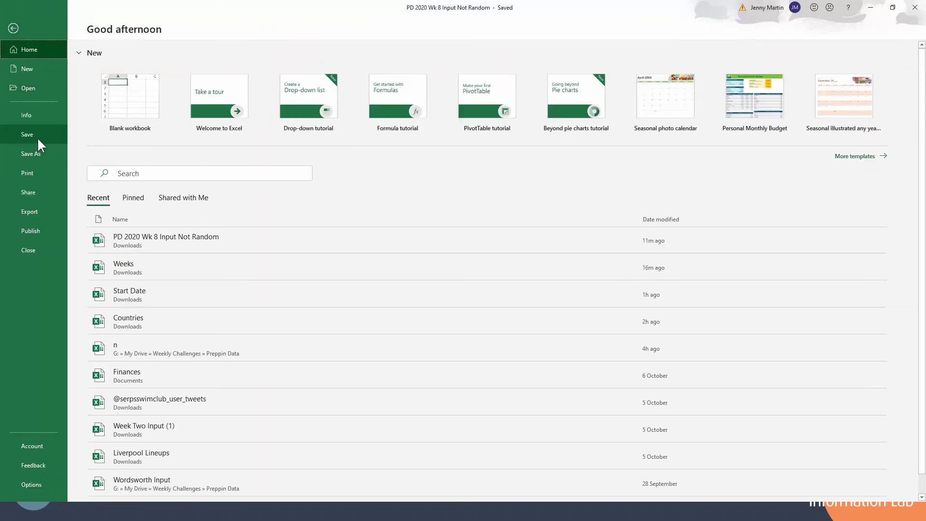
left_click(38, 152)
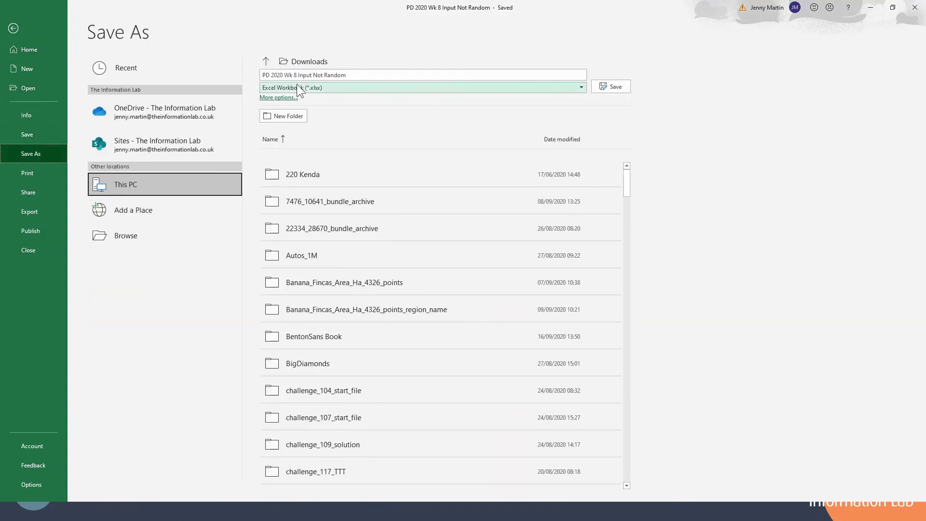
left_click(278, 98)
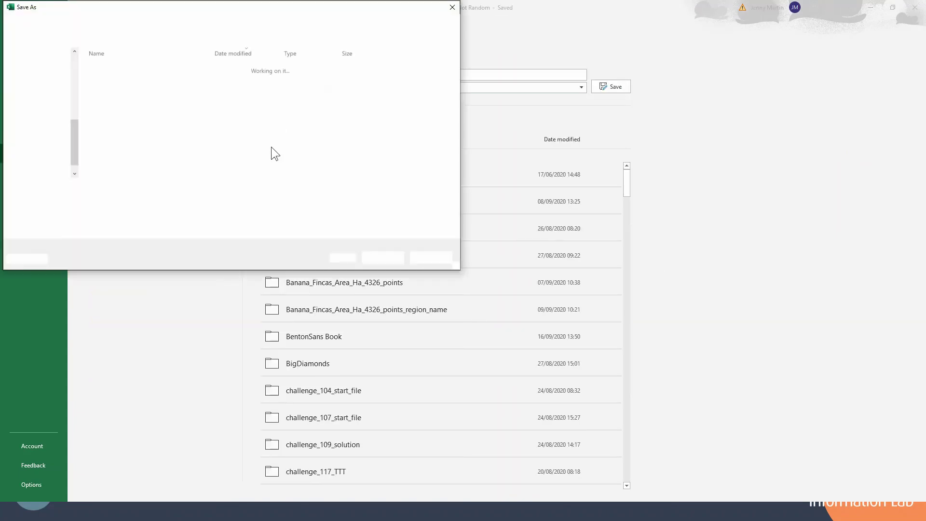
left_click(120, 92)
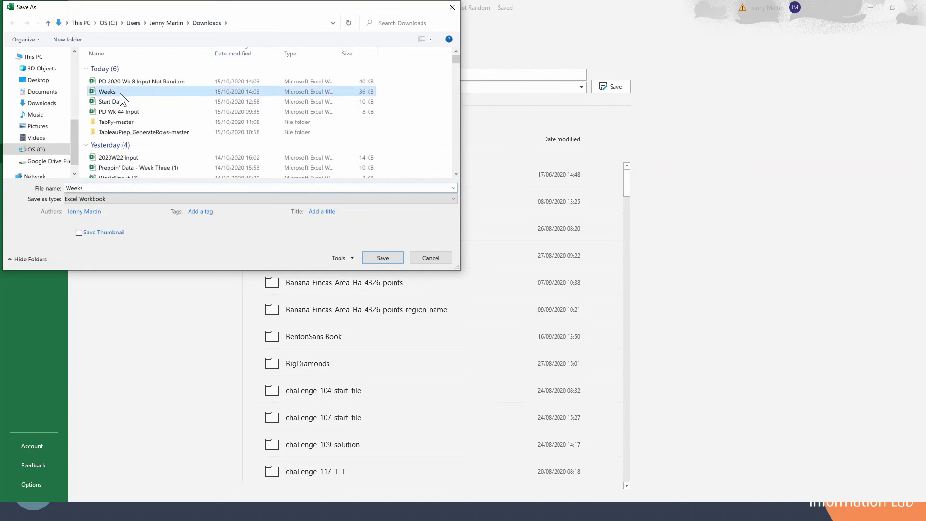
left_click(388, 257)
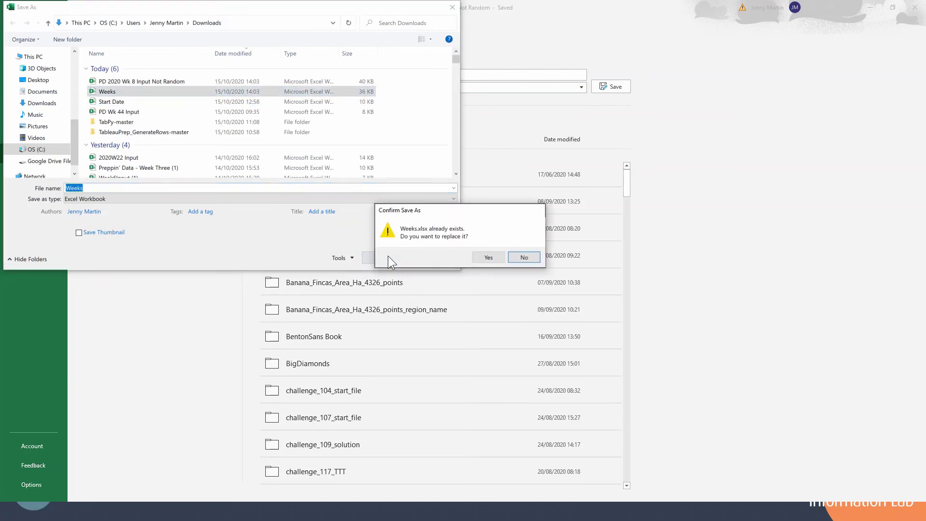
left_click(495, 261)
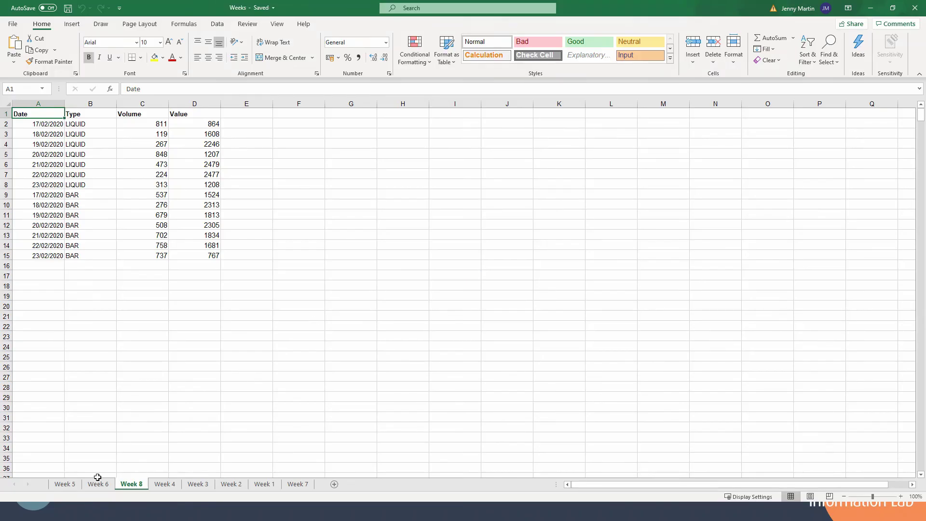
- Refresh the Weeks.xlsx input in Tableau Prep so the union picks up Week 8
key("alt+Tab")
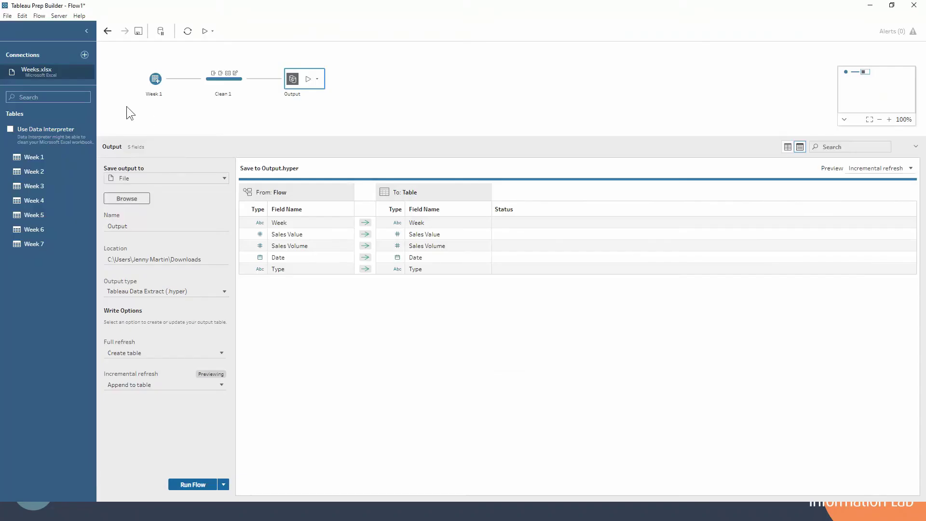
left_click(188, 31)
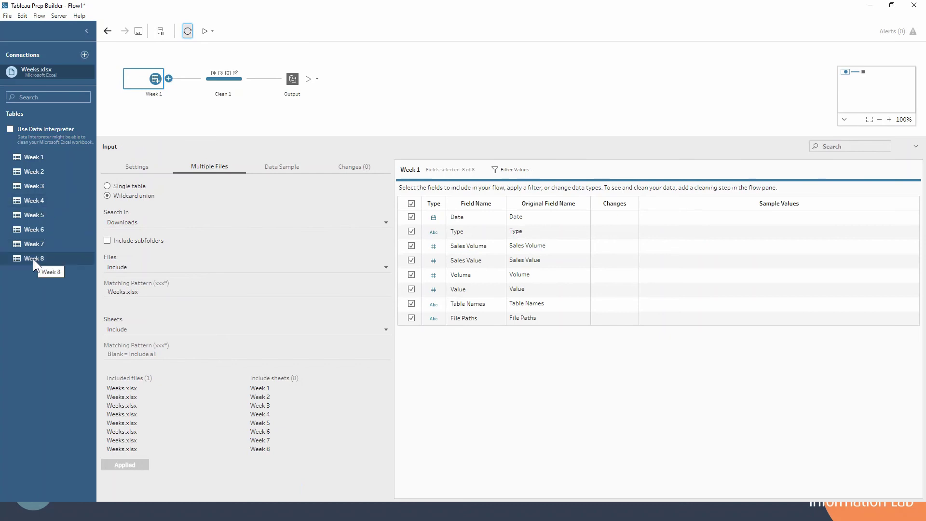
left_click(317, 80)
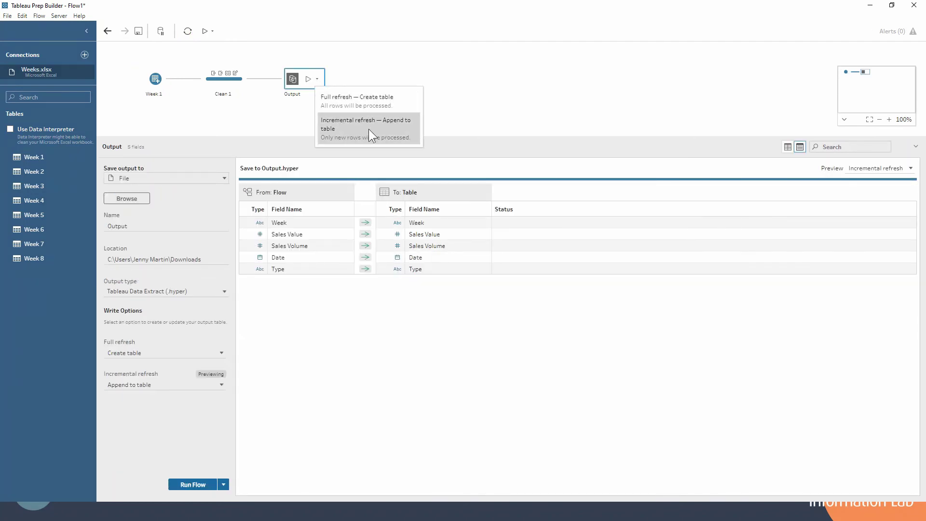
- Rerun Incremental refresh — Append to table to add Week 8 rows, then close the dialog
left_click(371, 135)
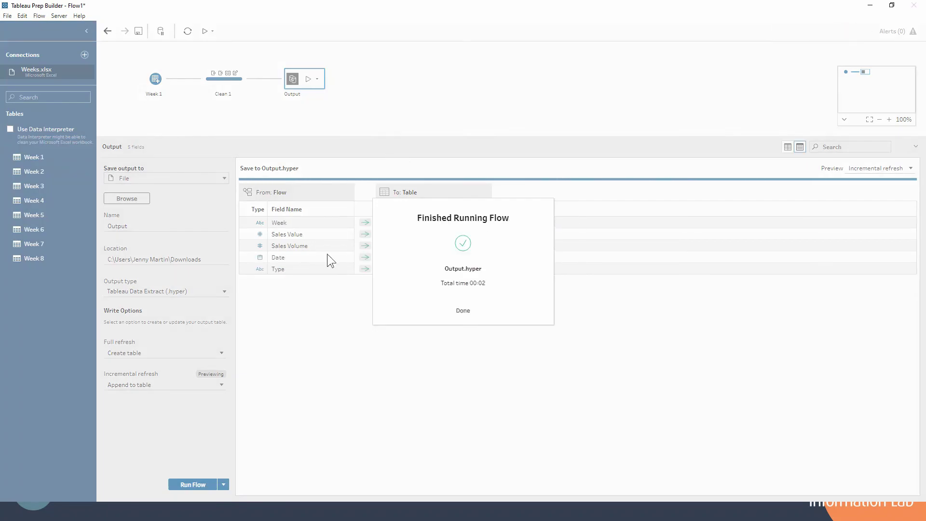
left_click(369, 413)
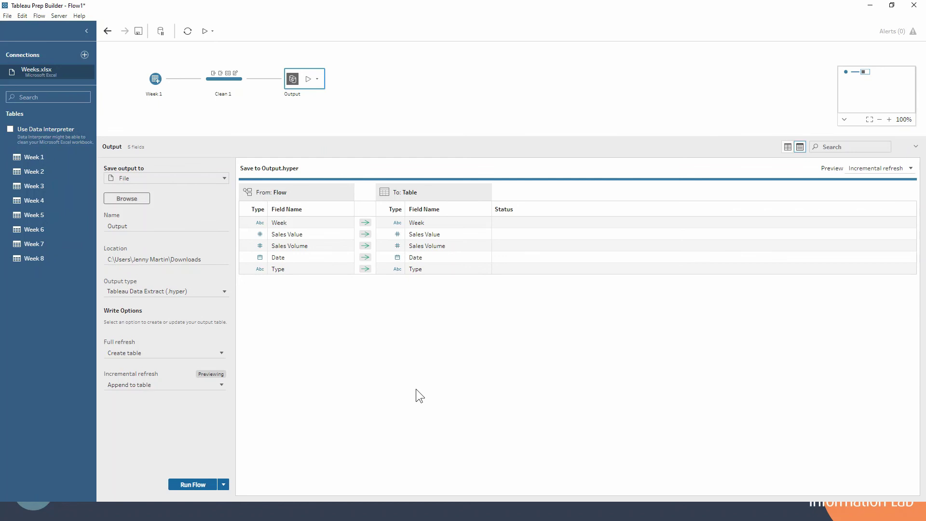
- Open the Clean 1 step's profile to confirm 108 rows with Week values 1 through 8
left_click(221, 79)
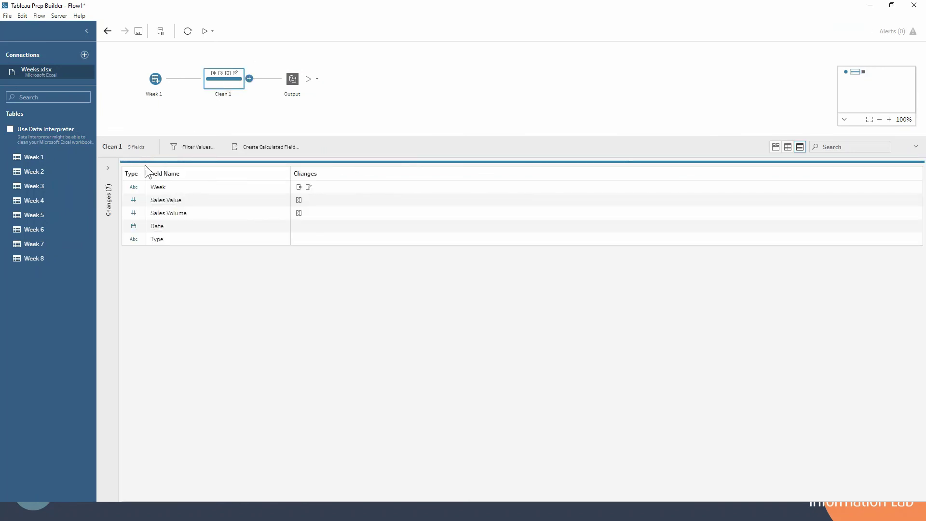
left_click(776, 147)
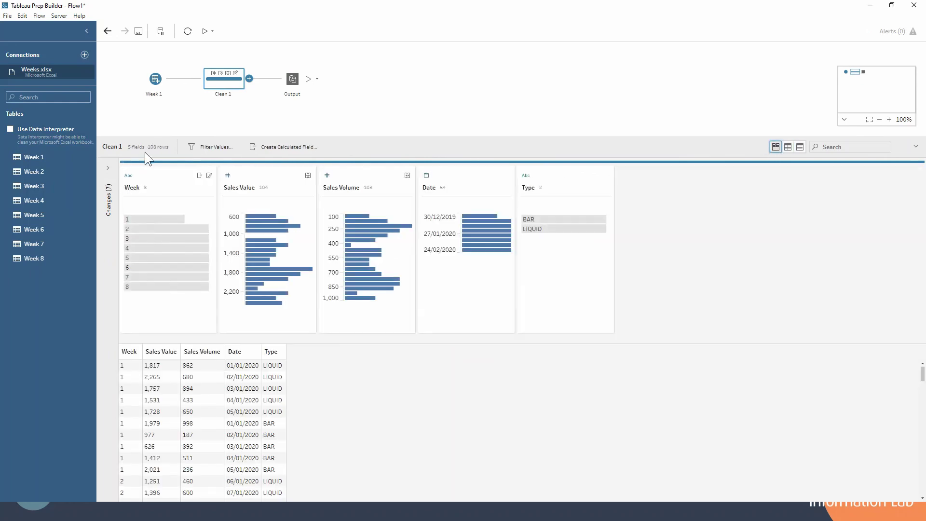